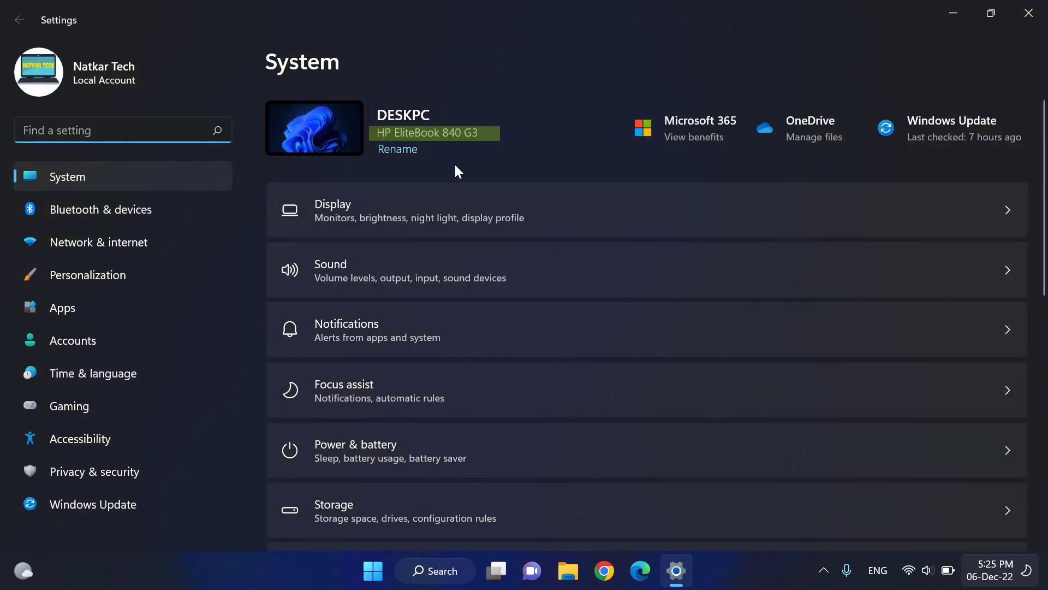
Step: Close the Settings window and launch Registry Editor by running regedit from the Run dialog
{"action": "left_click", "coordinate": [381, 130]}
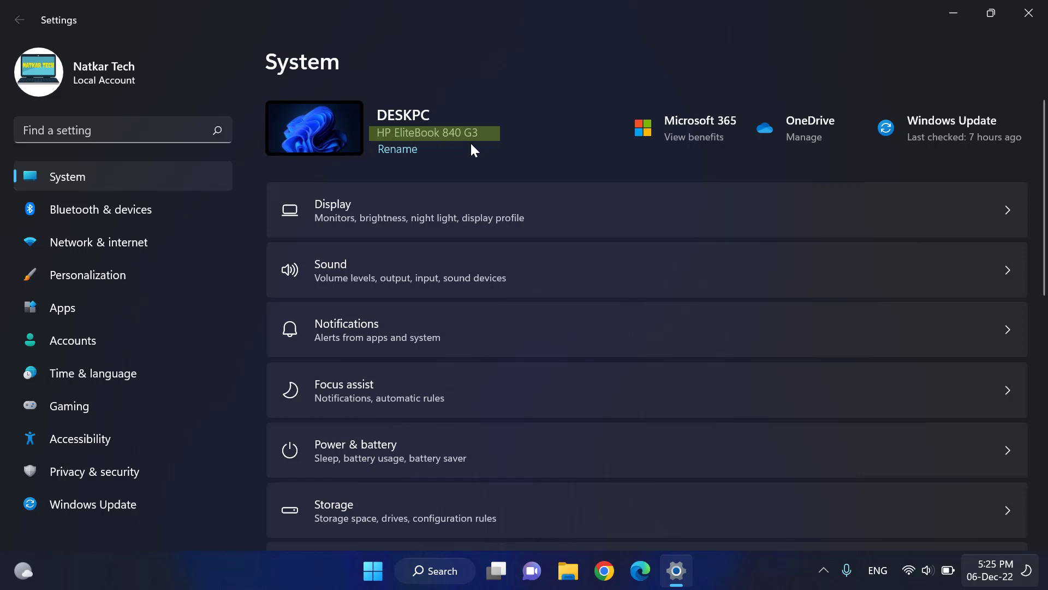
{"action": "left_click", "coordinate": [1030, 22]}
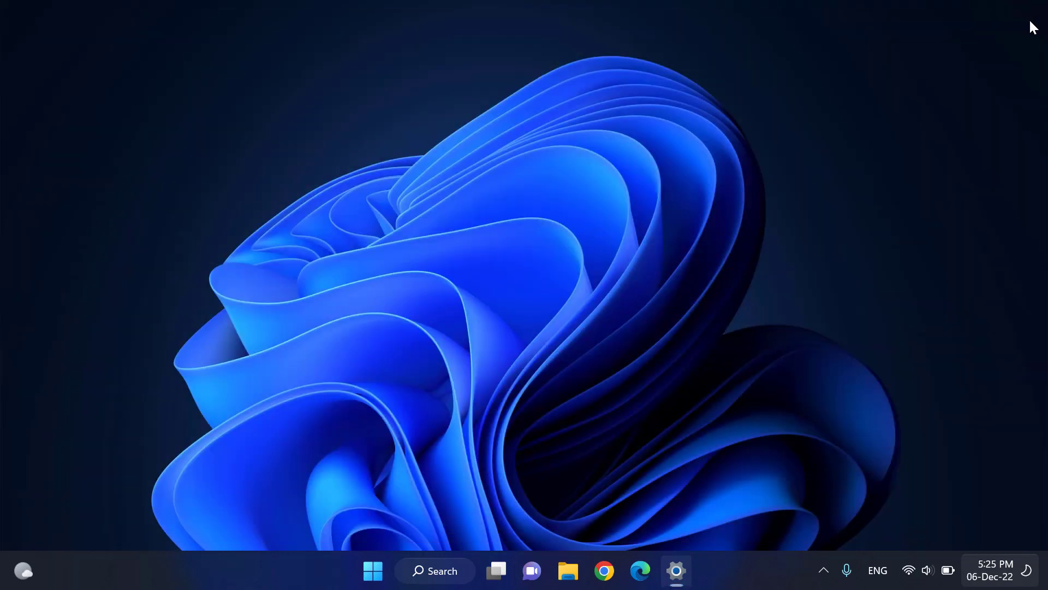
{"action": "left_click", "coordinate": [444, 571]}
{"action": "type", "text": "rub"}
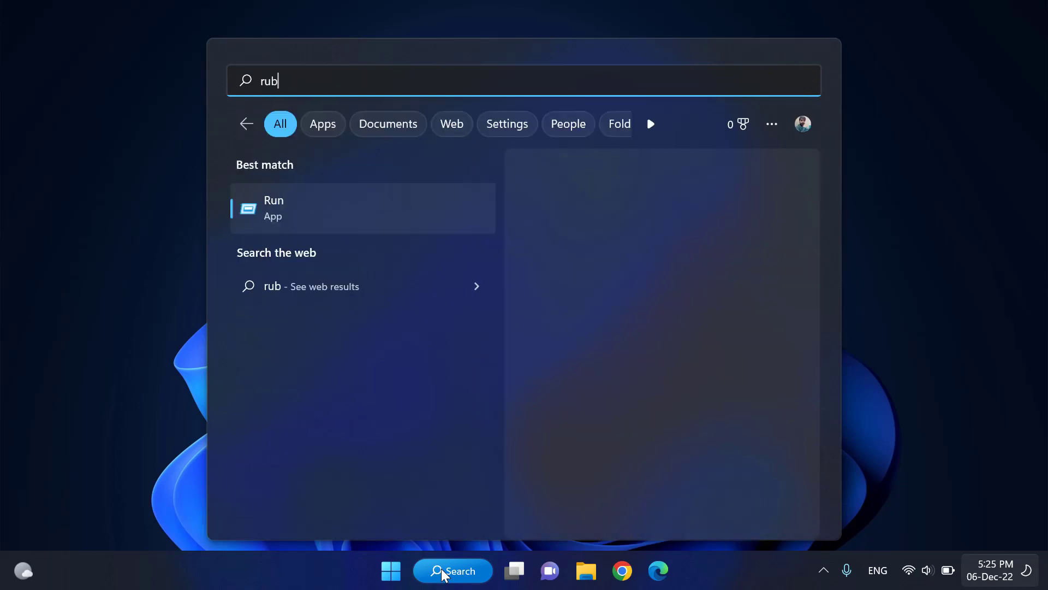
{"action": "key", "text": "BackSpace"}
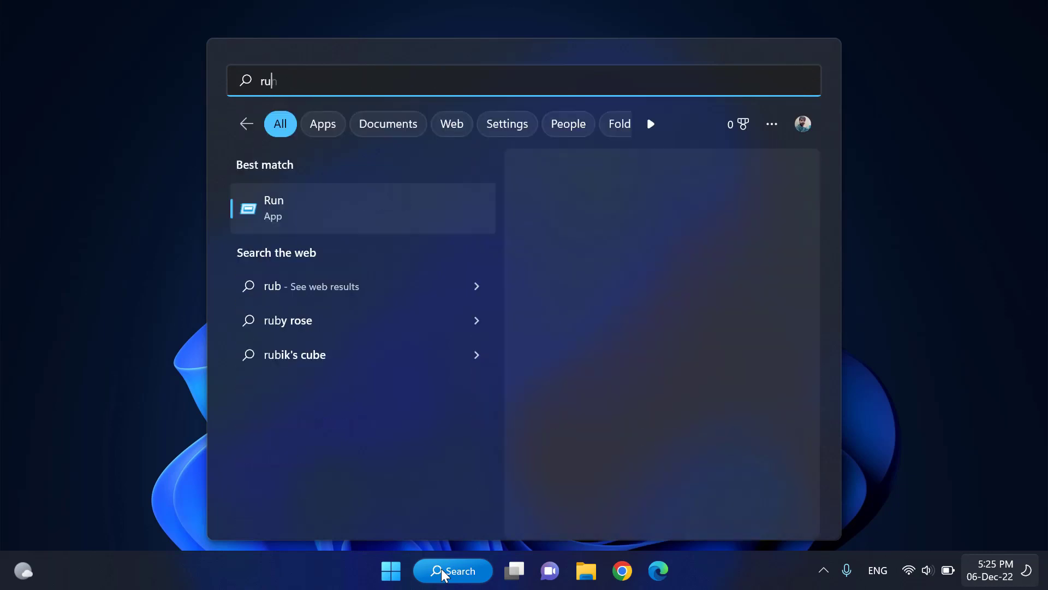
{"action": "type", "text": "n"}
{"action": "key", "text": "Return"}
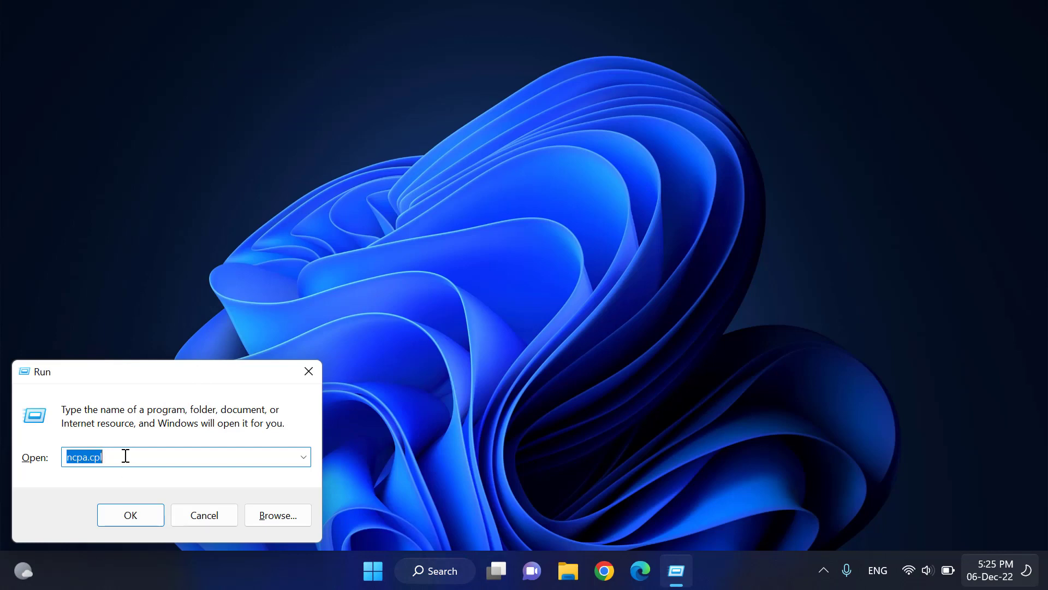
{"action": "type", "text": "regedit"}
{"action": "left_click", "coordinate": [129, 514]}
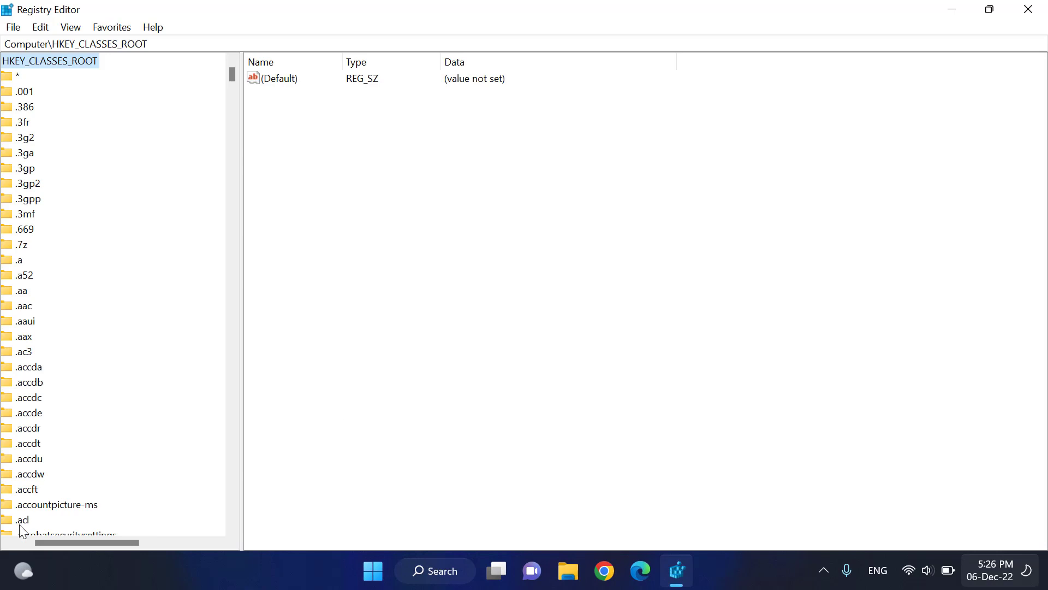
Step: Collapse the HKEY_CLASSES_ROOT branch and expand HKEY_LOCAL_MACHINE down to SOFTWARE\Microsoft
{"action": "left_click", "coordinate": [15, 544]}
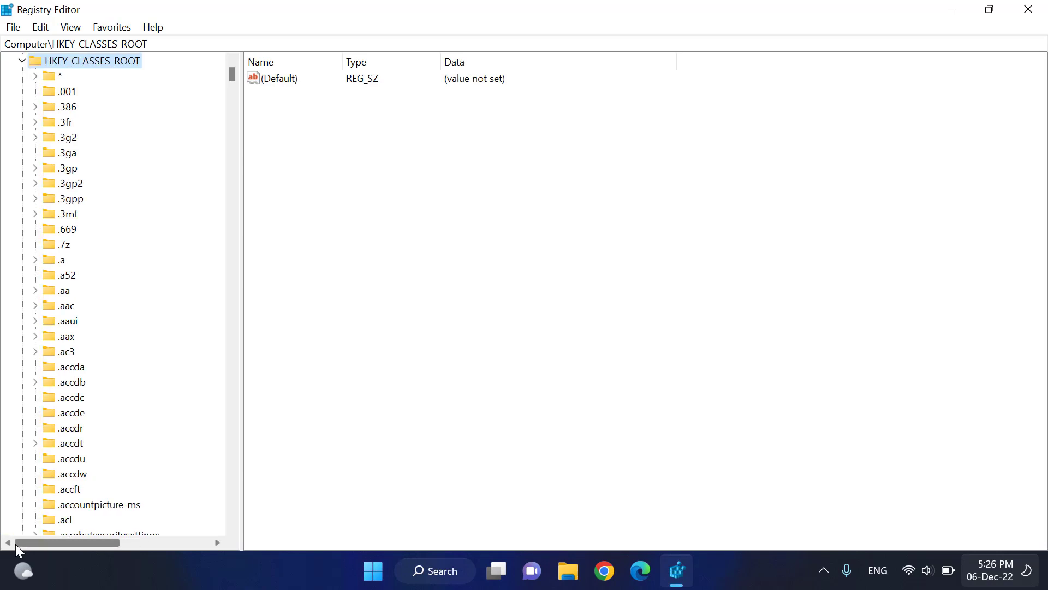
{"action": "left_click", "coordinate": [22, 61]}
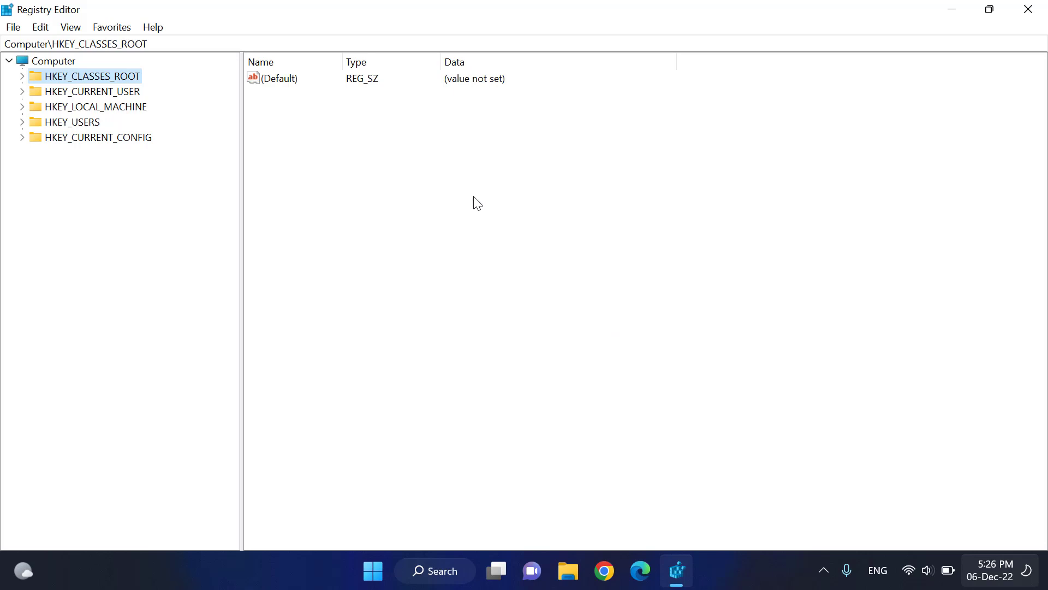
{"action": "left_click", "coordinate": [63, 109]}
{"action": "left_click", "coordinate": [22, 107]}
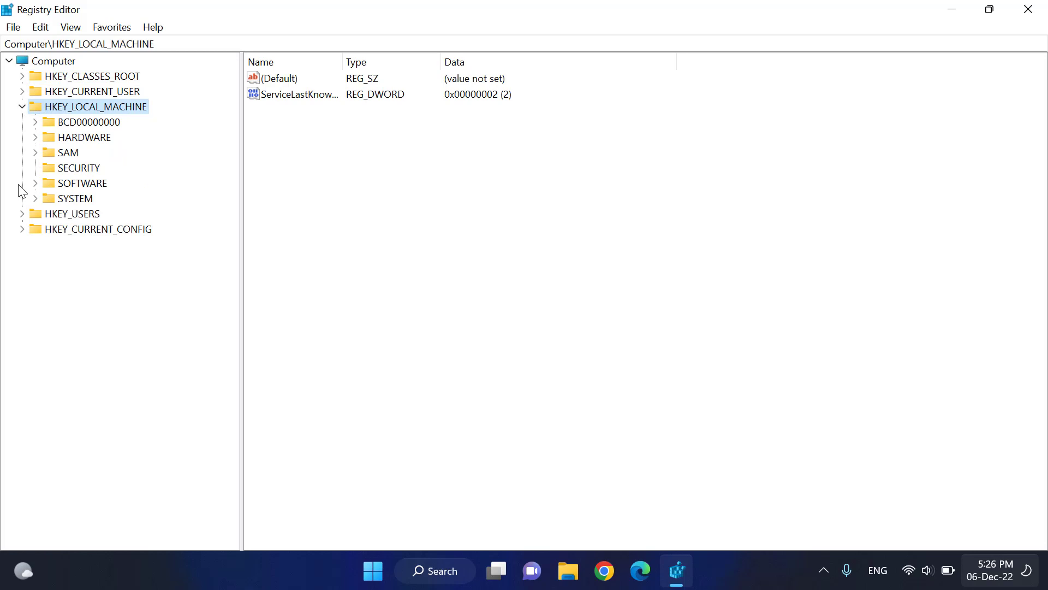
{"action": "left_click", "coordinate": [35, 183]}
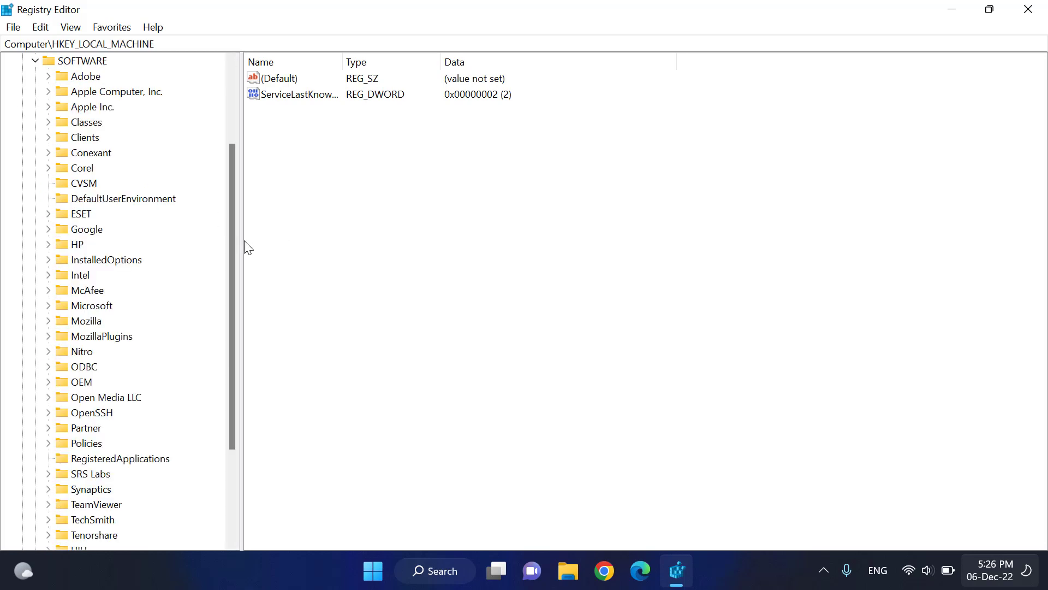
{"action": "left_click_drag", "start_coordinate": [236, 248], "coordinate": [239, 341]}
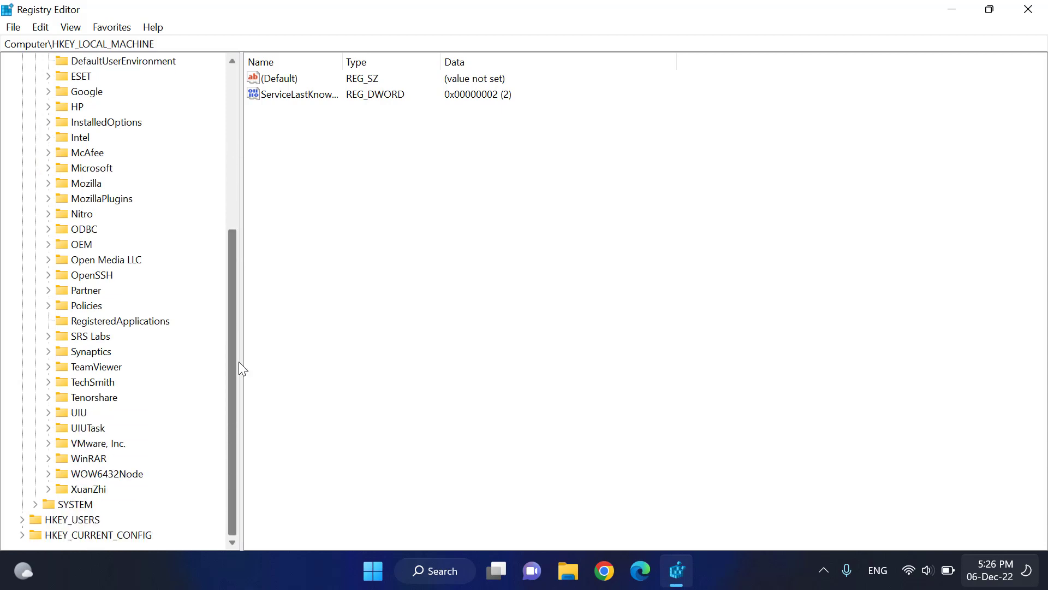
{"action": "left_click", "coordinate": [99, 170]}
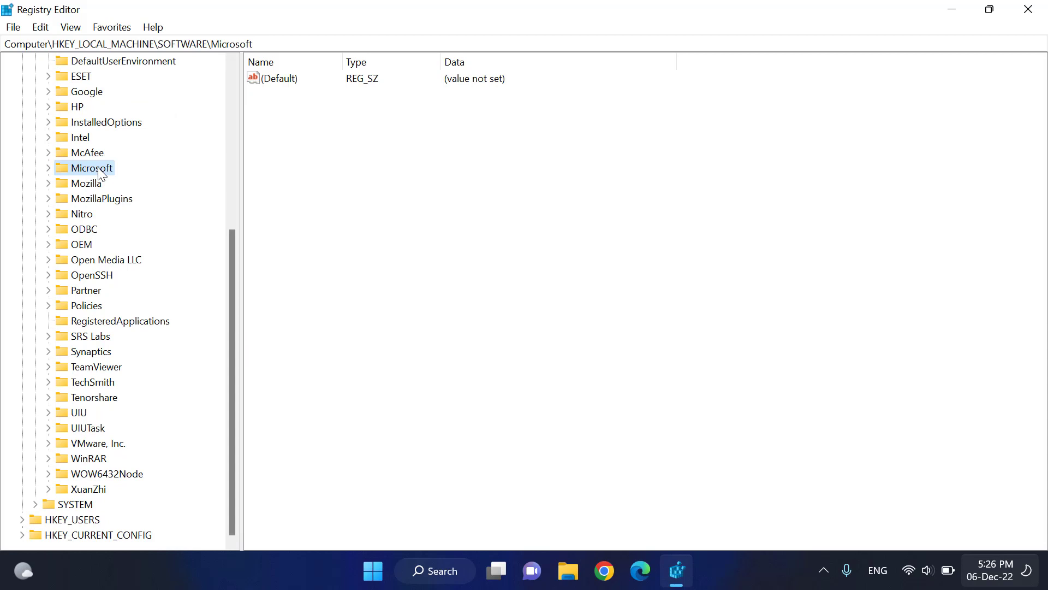
{"action": "left_click", "coordinate": [48, 168]}
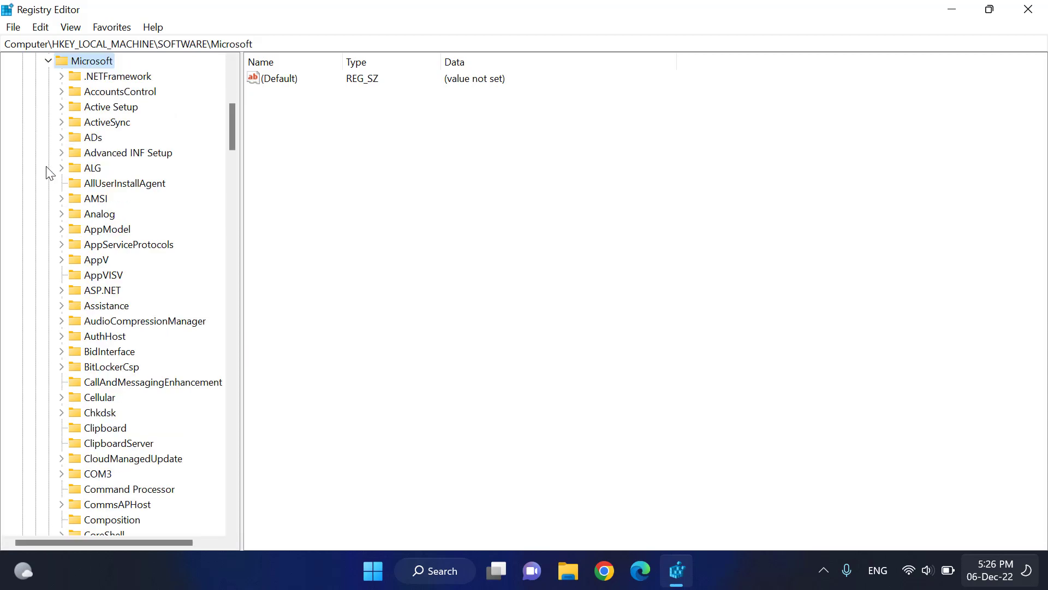
Step: Expand Windows\CurrentVersion under the Microsoft key and select its OEMInformation key
{"action": "left_click_drag", "start_coordinate": [229, 134], "coordinate": [259, 446]}
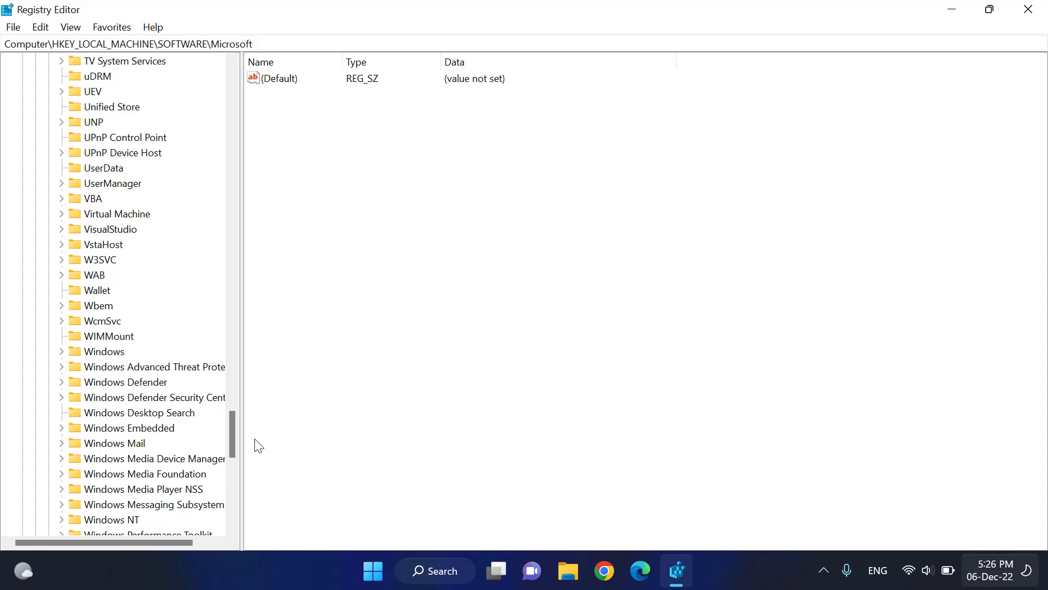
{"action": "left_click", "coordinate": [108, 352]}
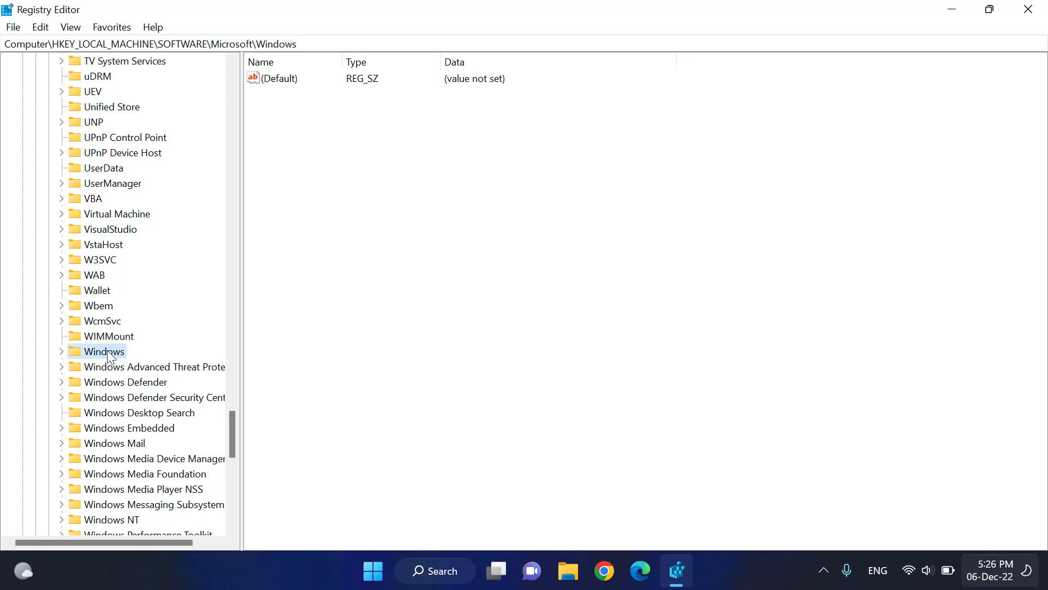
{"action": "left_click", "coordinate": [62, 351]}
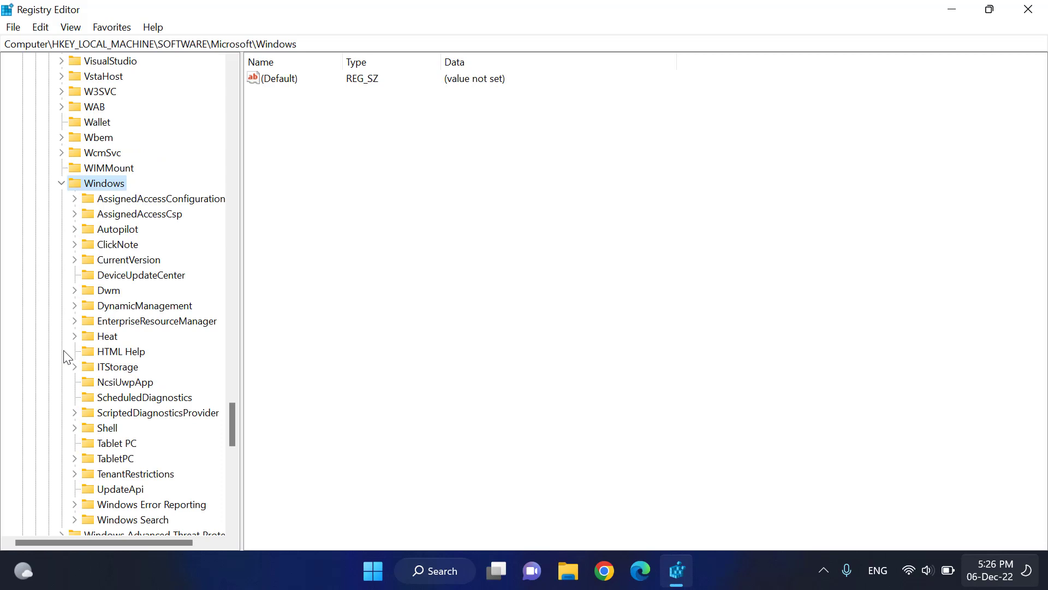
{"action": "left_click", "coordinate": [75, 260]}
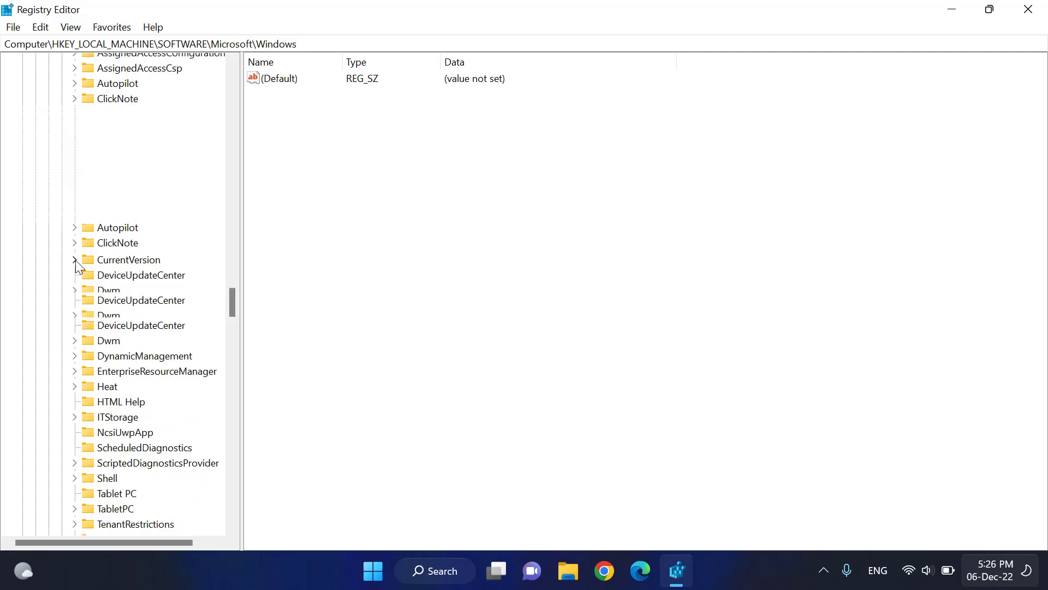
{"action": "left_click", "coordinate": [133, 61]}
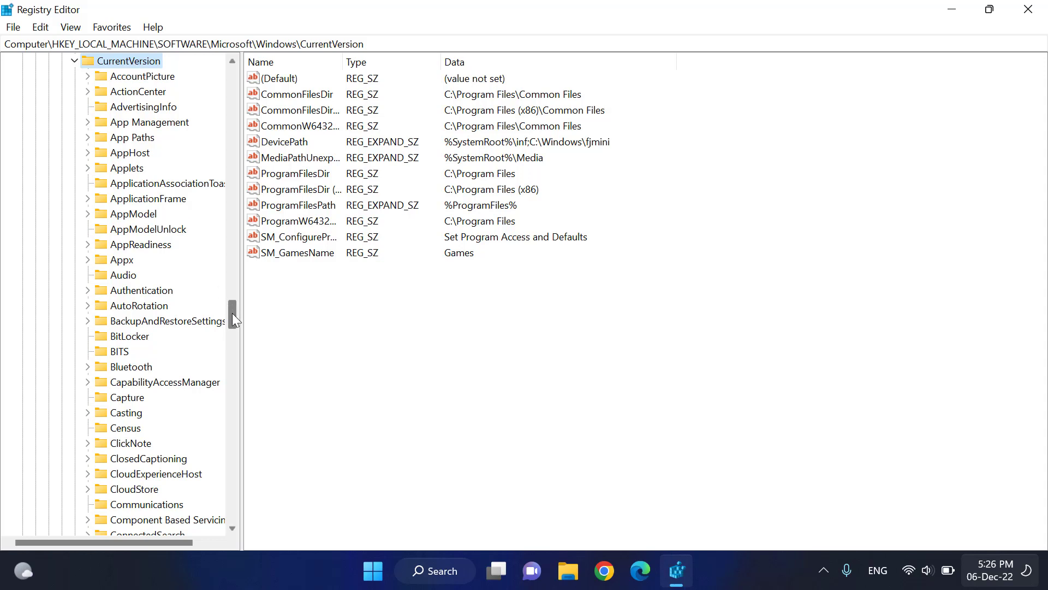
{"action": "left_click_drag", "start_coordinate": [232, 313], "coordinate": [233, 376]}
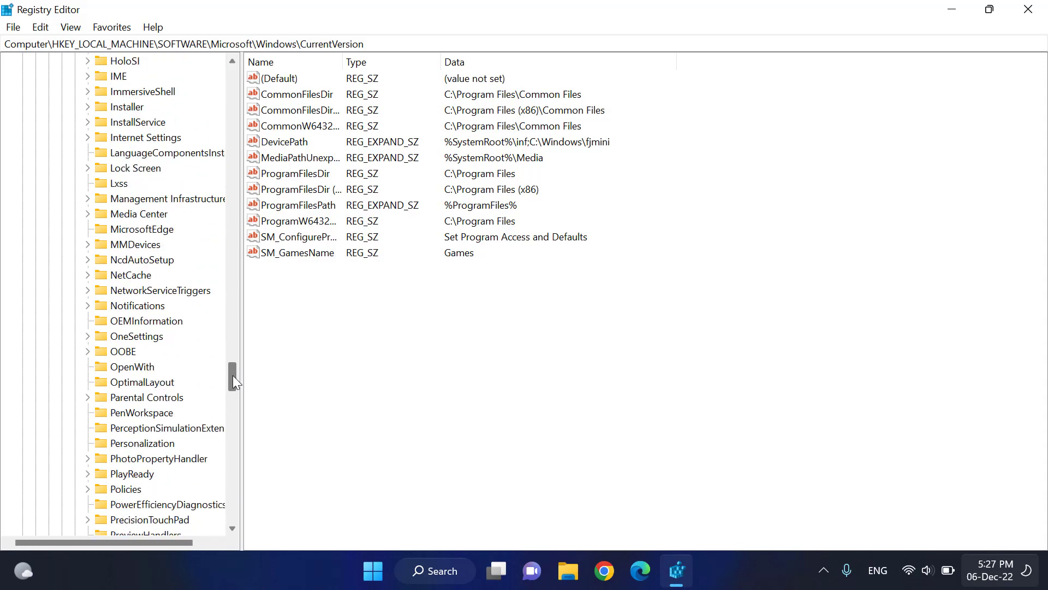
{"action": "left_click", "coordinate": [162, 322]}
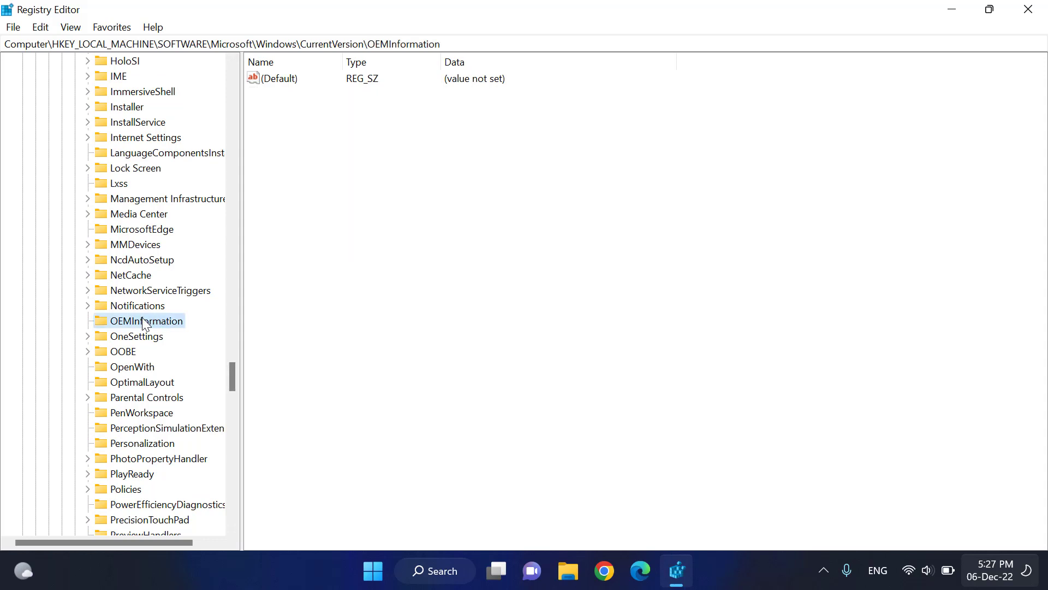
Step: Create a new string value named Model in the OEMInformation key
{"action": "right_click", "coordinate": [154, 323]}
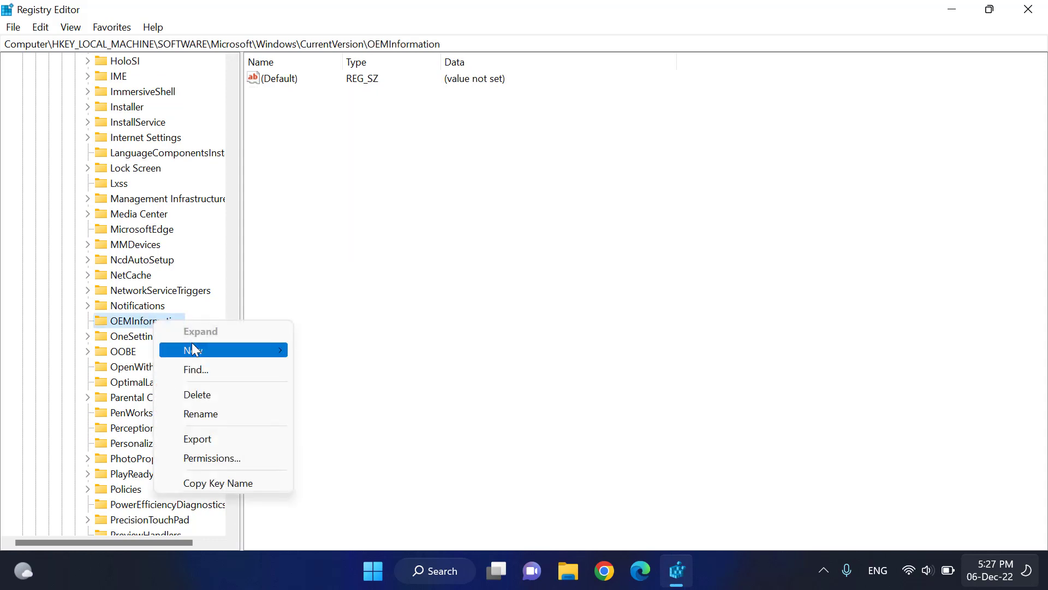
{"action": "mouse_move", "coordinate": [253, 355]}
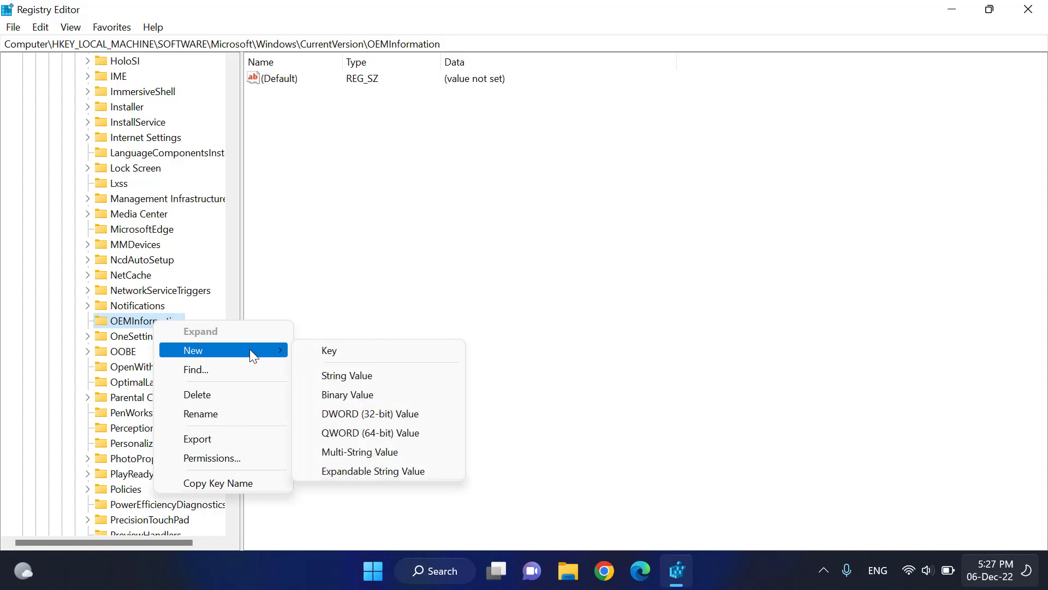
{"action": "left_click", "coordinate": [326, 375]}
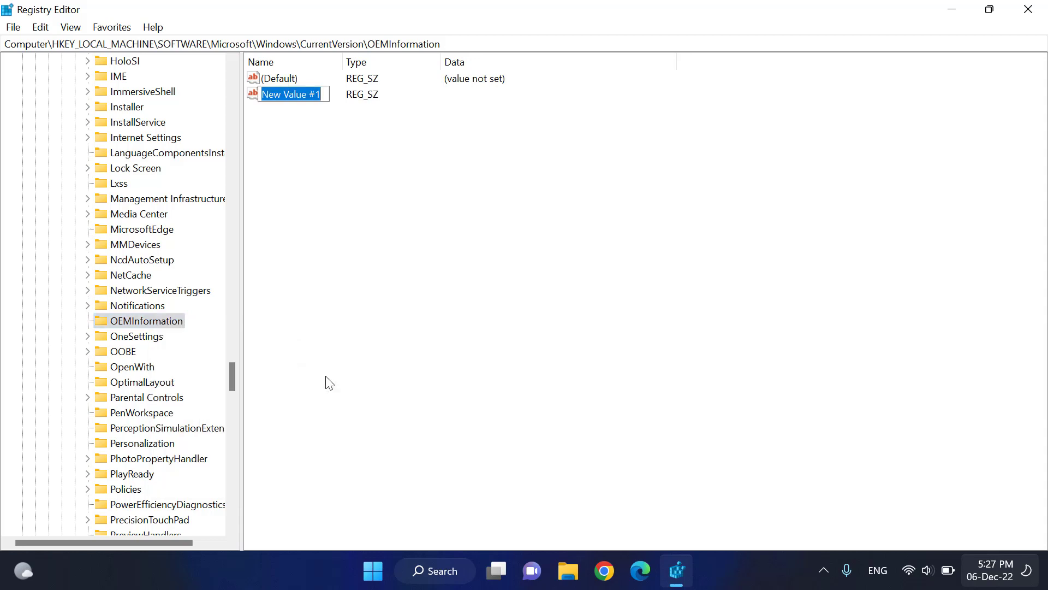
{"action": "type", "text": "M"}
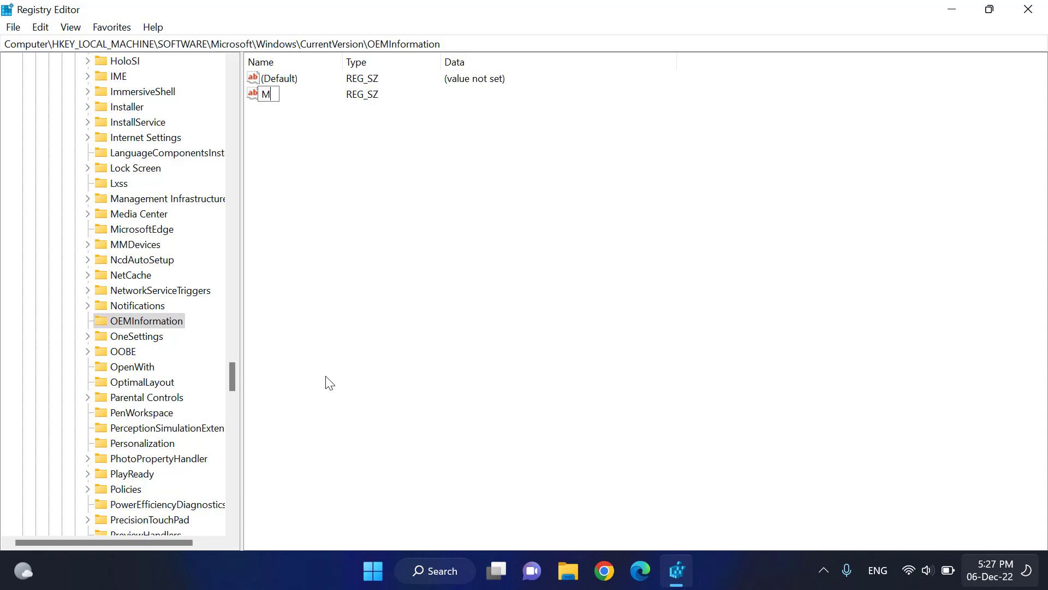
{"action": "type", "text": "odel"}
{"action": "key", "text": "Return"}
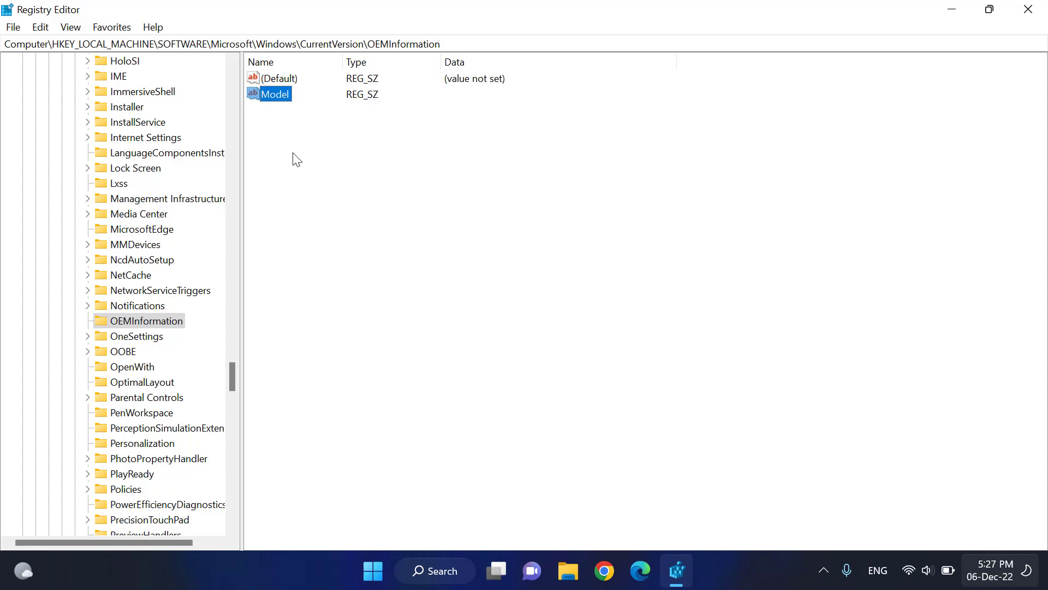
Step: Set the Model value's data to "Natkar Tech IT Professional" and close Registry Editor
{"action": "double_click", "coordinate": [283, 93]}
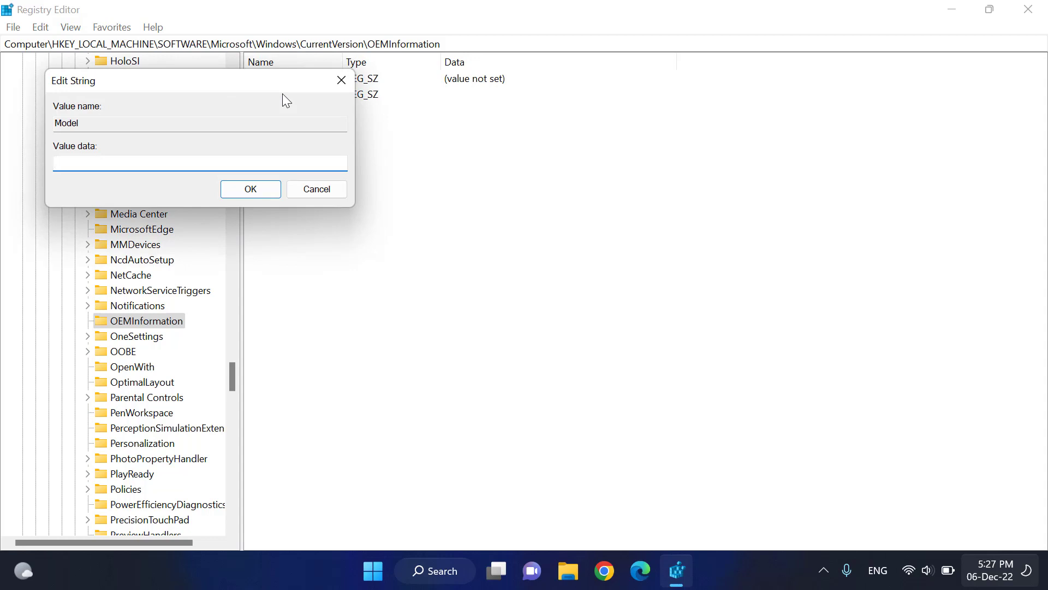
{"action": "type", "text": "Natkar Tech"}
{"action": "type", "text": "IT Professional"}
{"action": "left_click", "coordinate": [257, 195]}
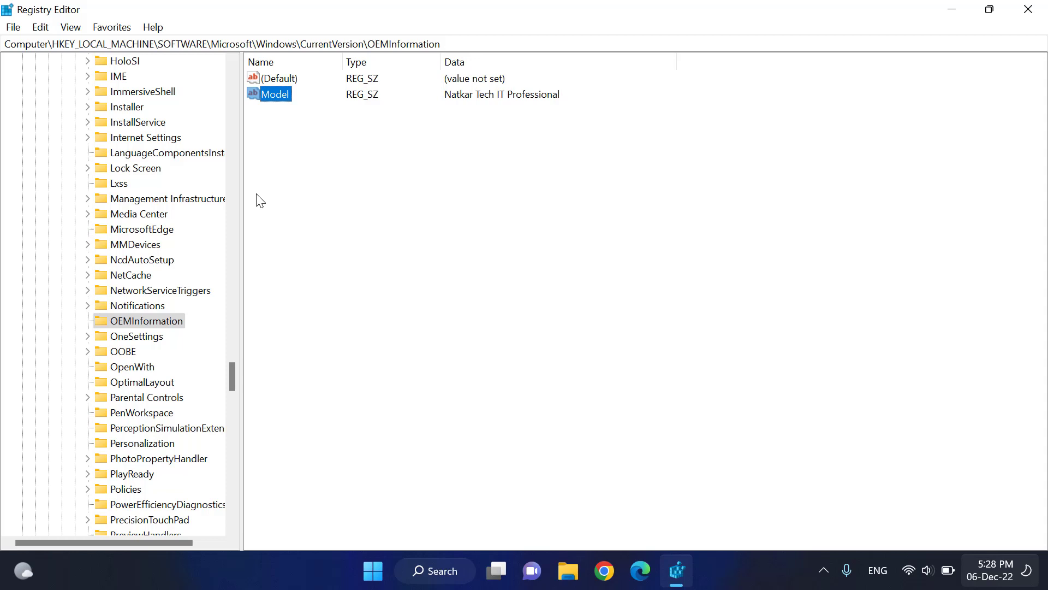
{"action": "left_click", "coordinate": [1028, 10]}
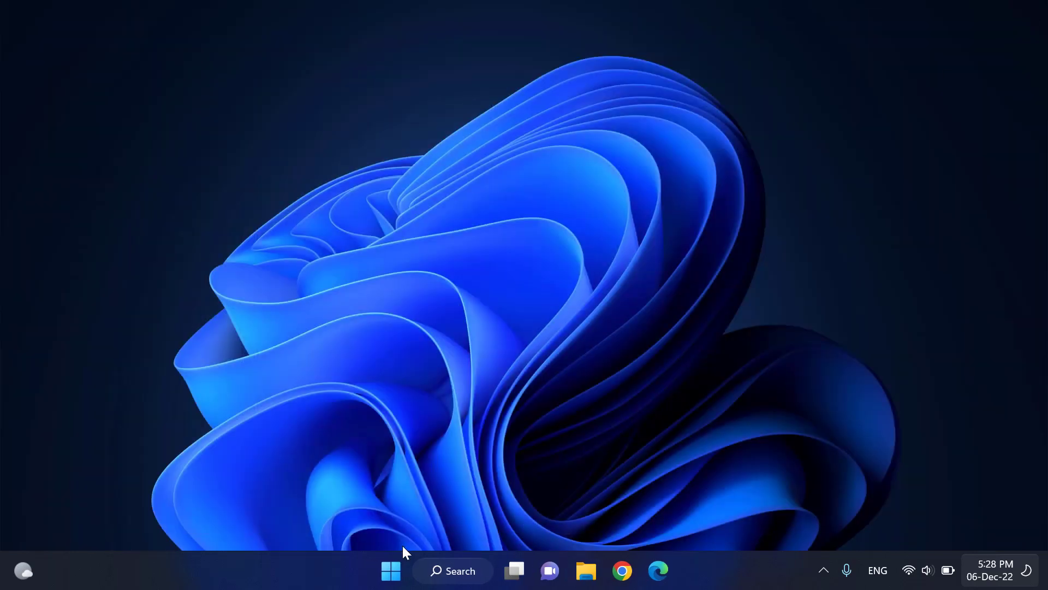
Step: Restart the computer to apply the registry change
{"action": "left_click", "coordinate": [391, 571]}
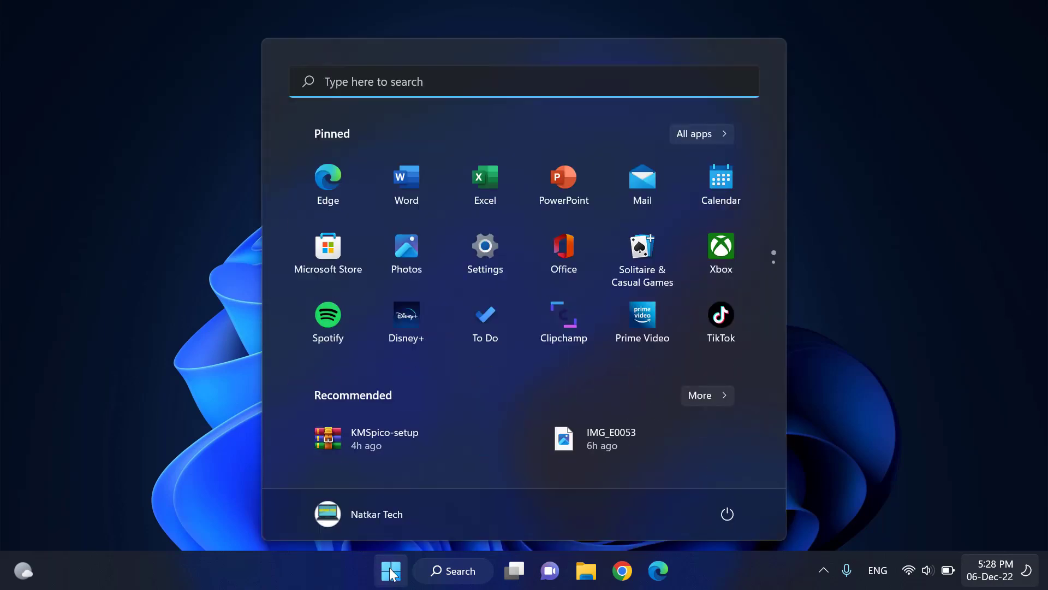
{"action": "left_click", "coordinate": [728, 515]}
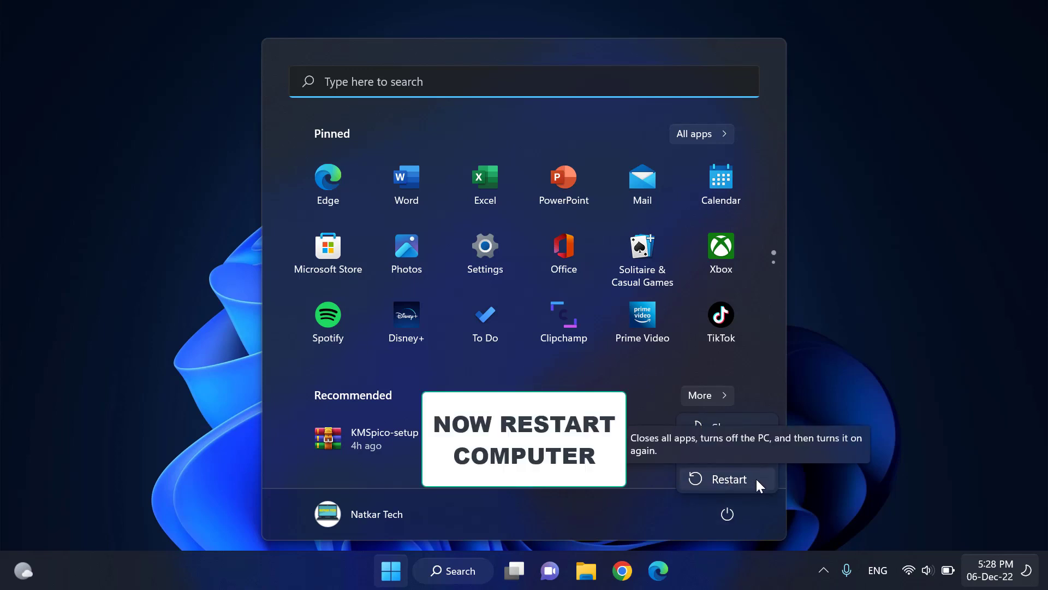
{"action": "key", "text": "Escape"}
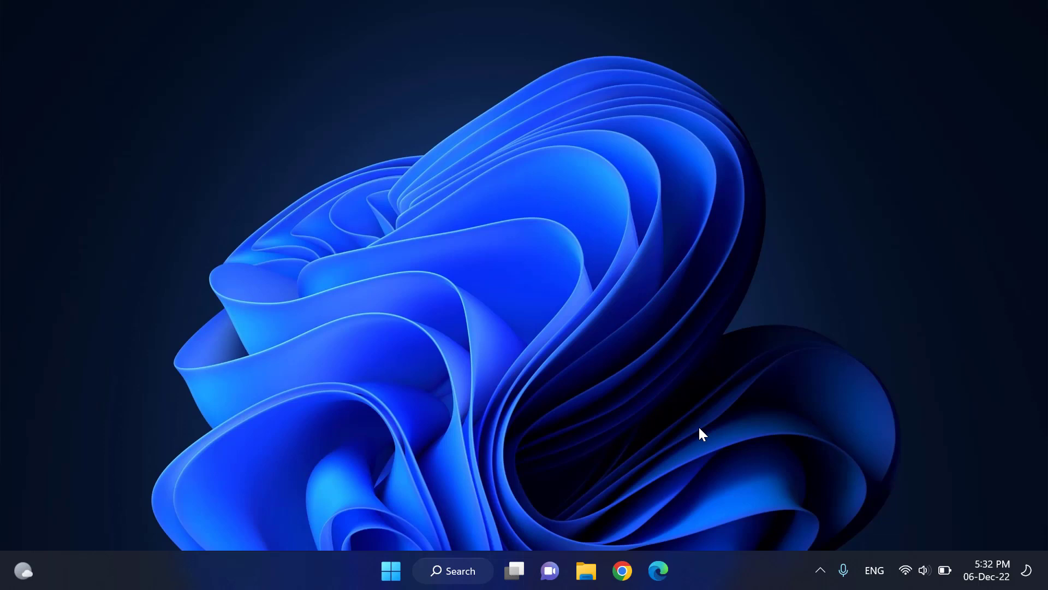
Step: Open Settings, check the PC's model name on the System page, and close the window
{"action": "left_click", "coordinate": [391, 572]}
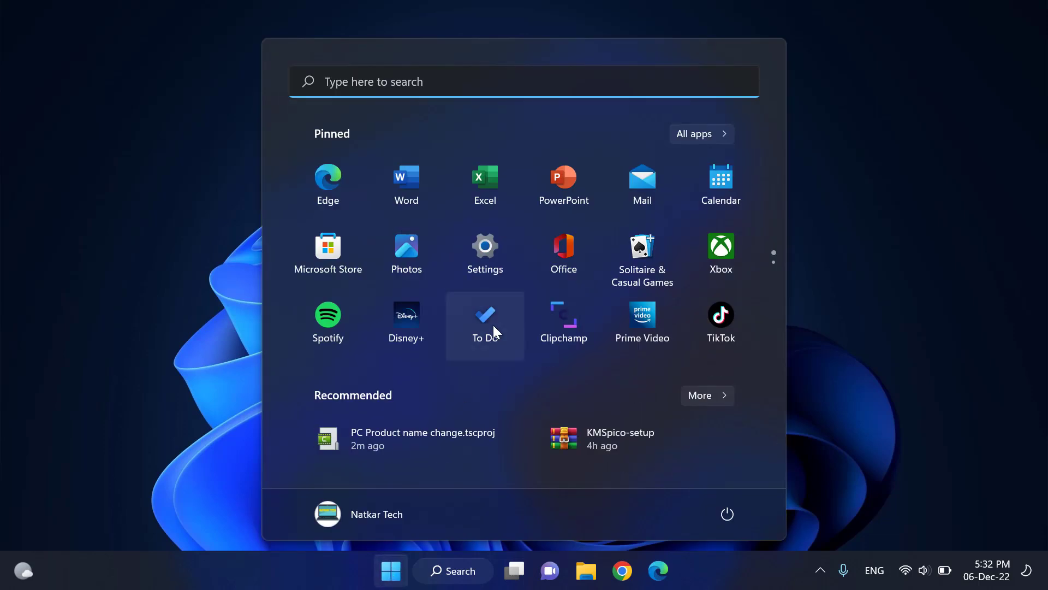
{"action": "left_click", "coordinate": [487, 254]}
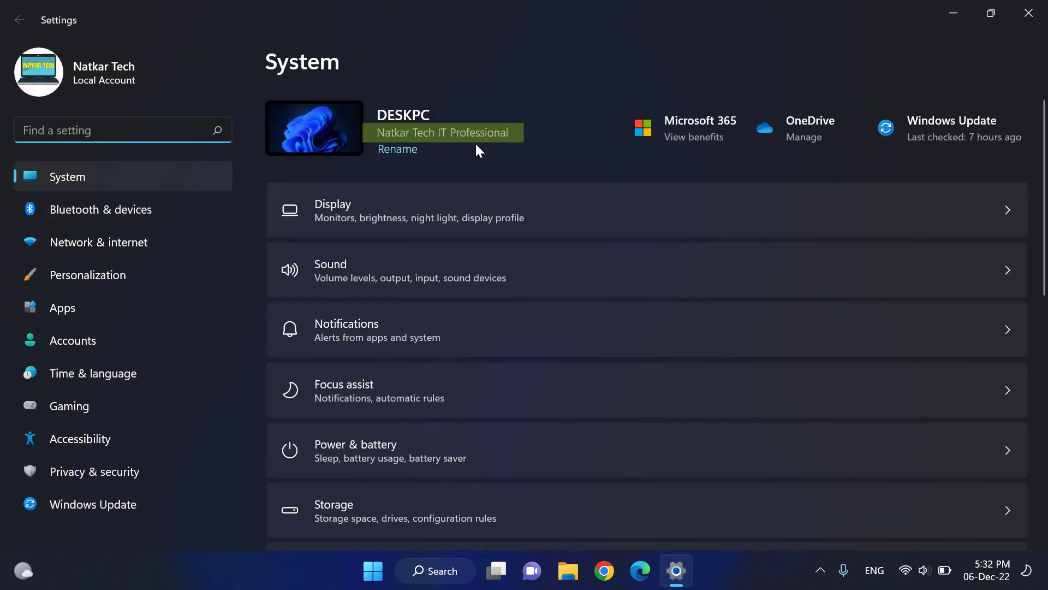
{"action": "left_click", "coordinate": [463, 134]}
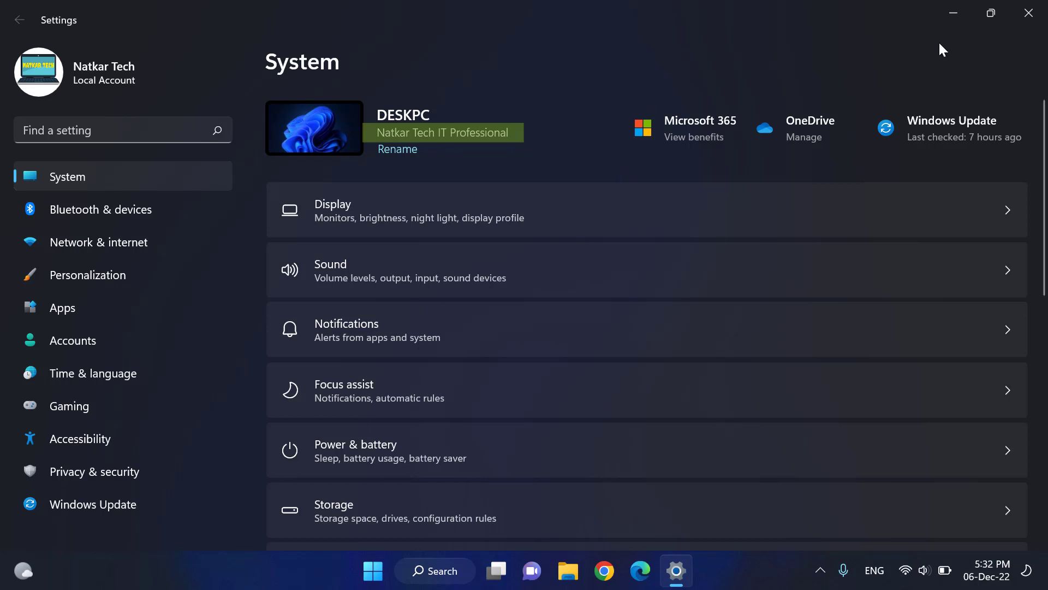
{"action": "left_click", "coordinate": [1030, 15]}
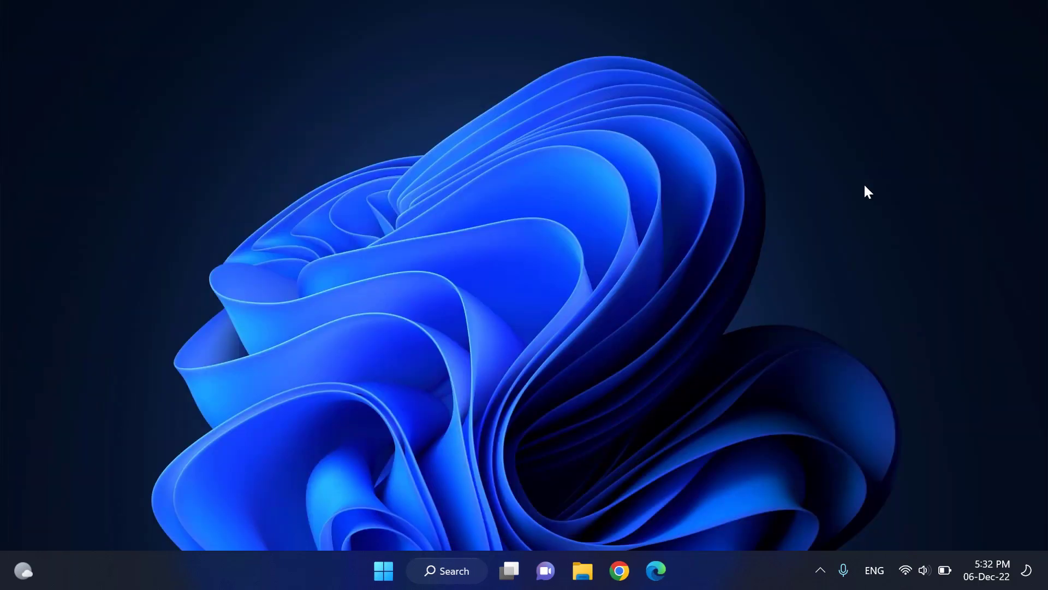